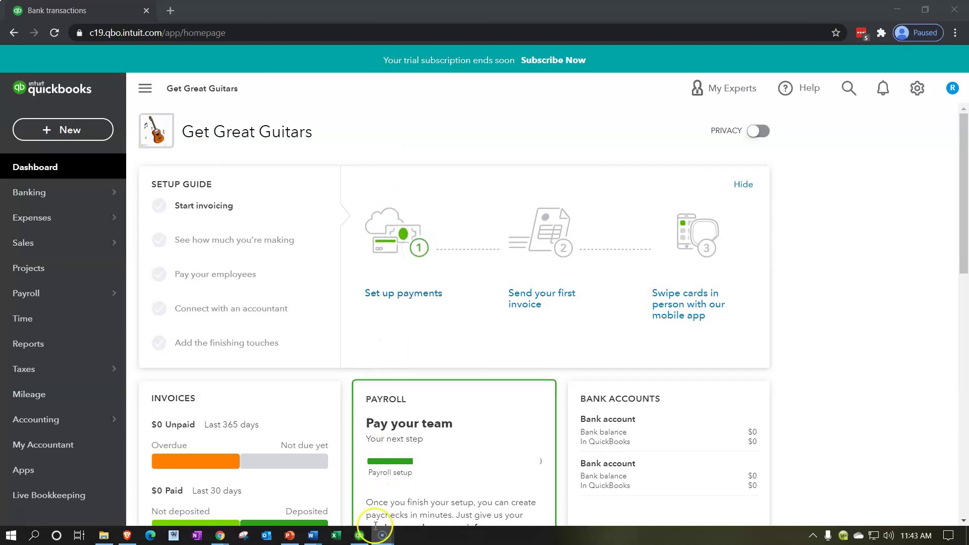
Switch to QuickBooks Desktop, look over its home page and Company commands, and return to QuickBooks Online.
{"action": "left_click", "coordinate": [359, 537]}
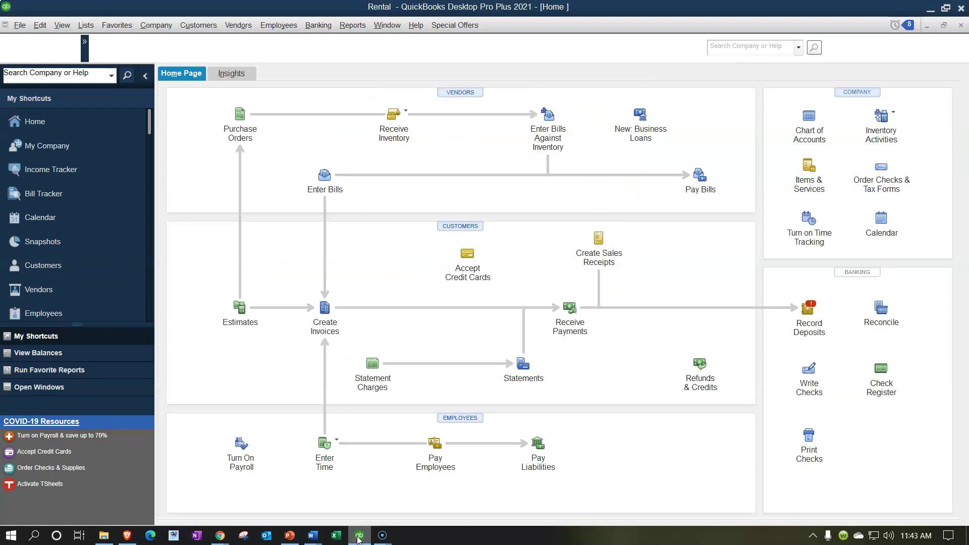
{"action": "left_click", "coordinate": [86, 26]}
{"action": "left_click", "coordinate": [112, 27]}
{"action": "left_click", "coordinate": [111, 25]}
{"action": "left_click", "coordinate": [155, 25]}
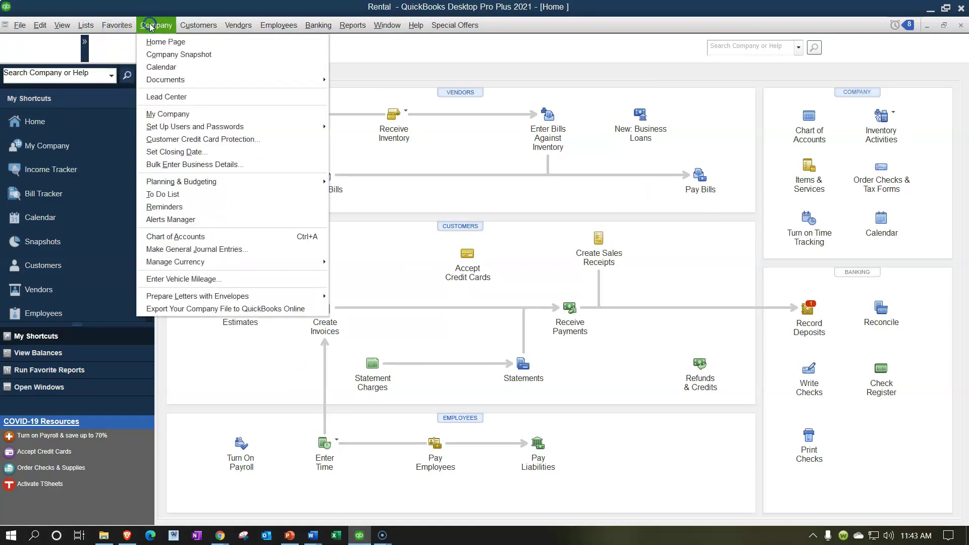
{"action": "left_click", "coordinate": [192, 26]}
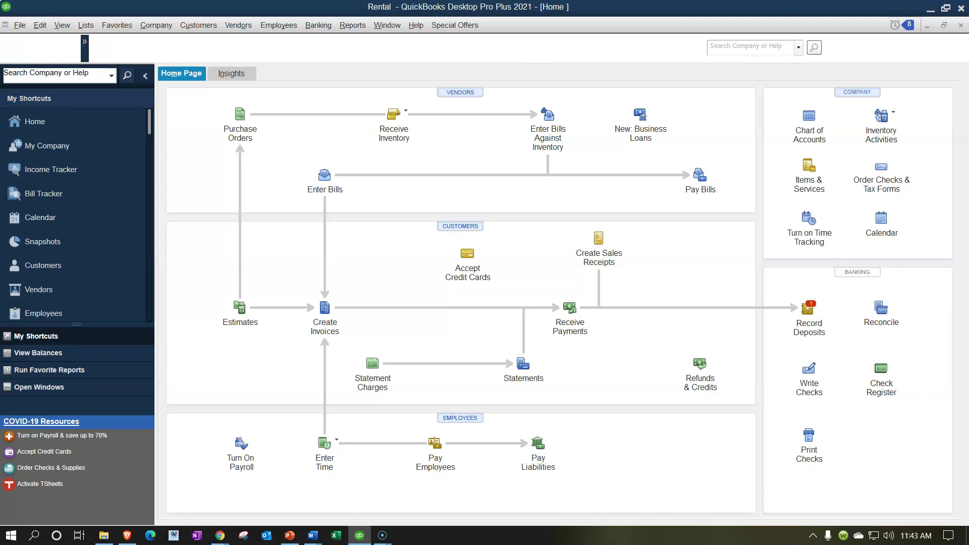
{"action": "left_click", "coordinate": [930, 8]}
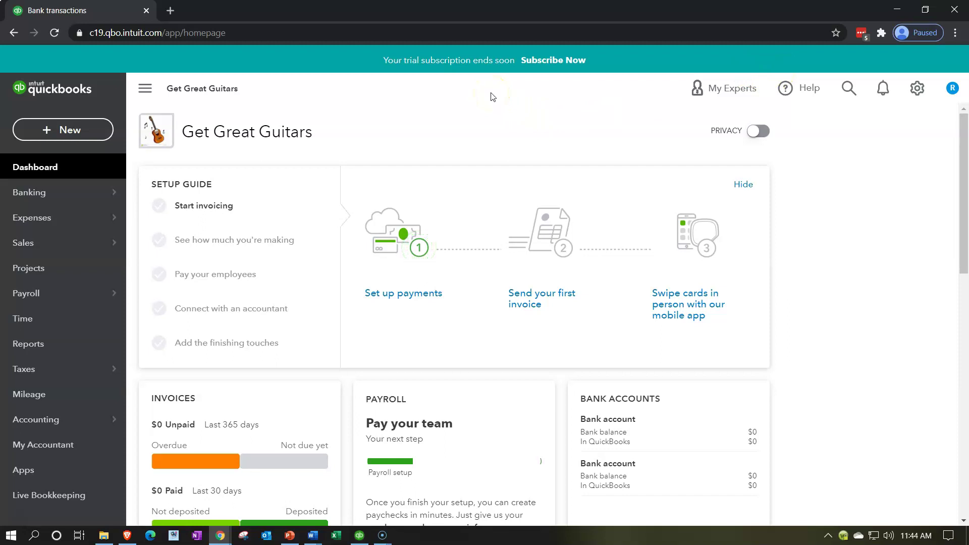
Collapse the navigation pane and review the transaction types that can be created for customers, vendors and employees.
{"action": "left_click", "coordinate": [145, 90]}
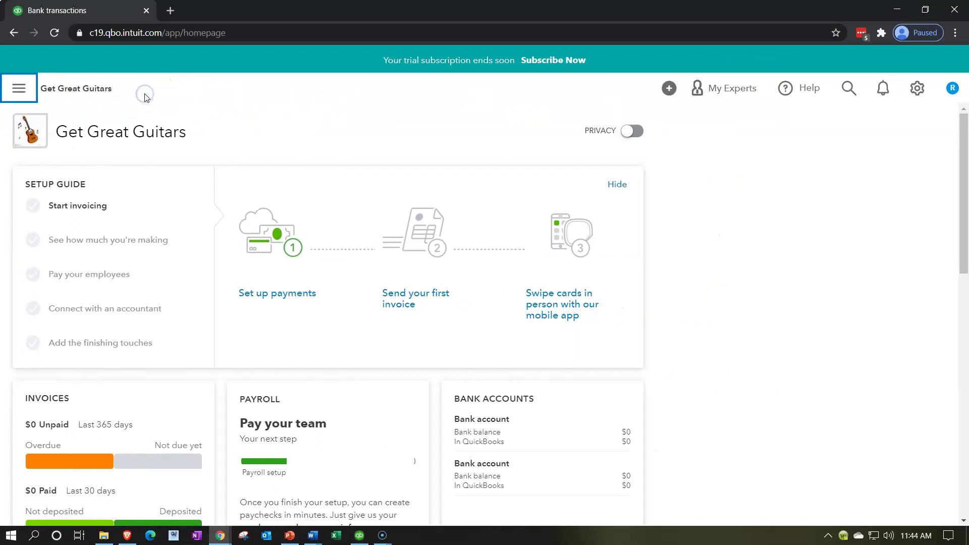
{"action": "left_click", "coordinate": [667, 92]}
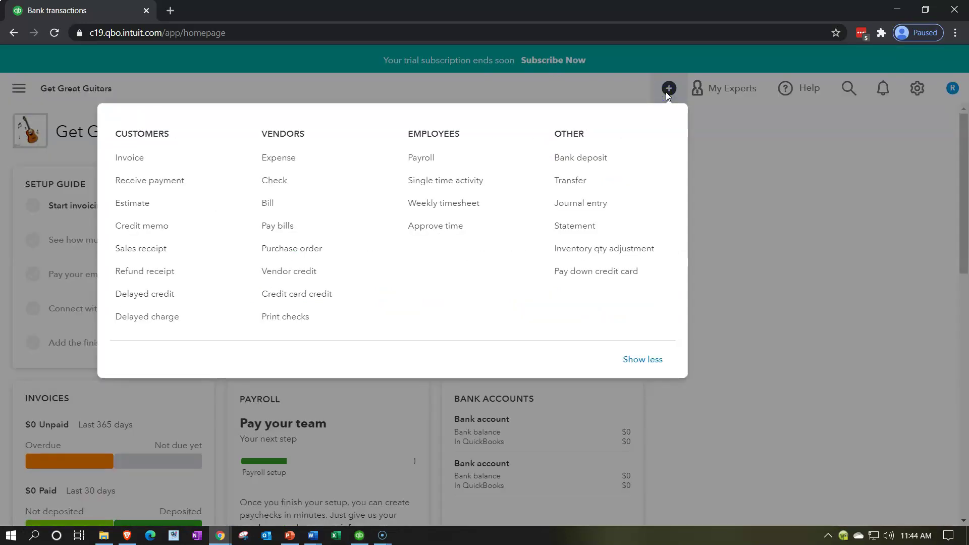
{"action": "left_click", "coordinate": [666, 93]}
{"action": "left_click", "coordinate": [462, 97]}
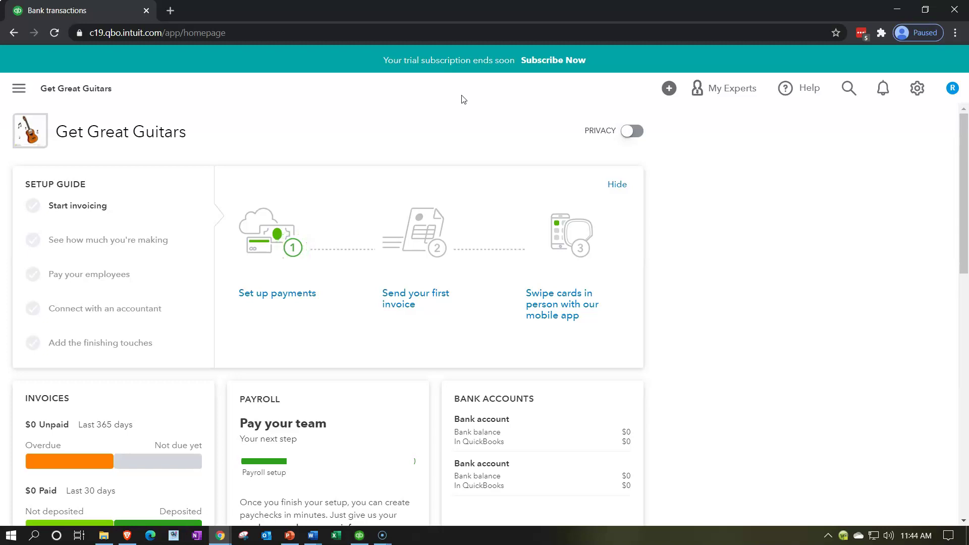
Toggle the navigation pane between expanded and collapsed, leaving it expanded on the dashboard.
{"action": "left_click", "coordinate": [19, 88]}
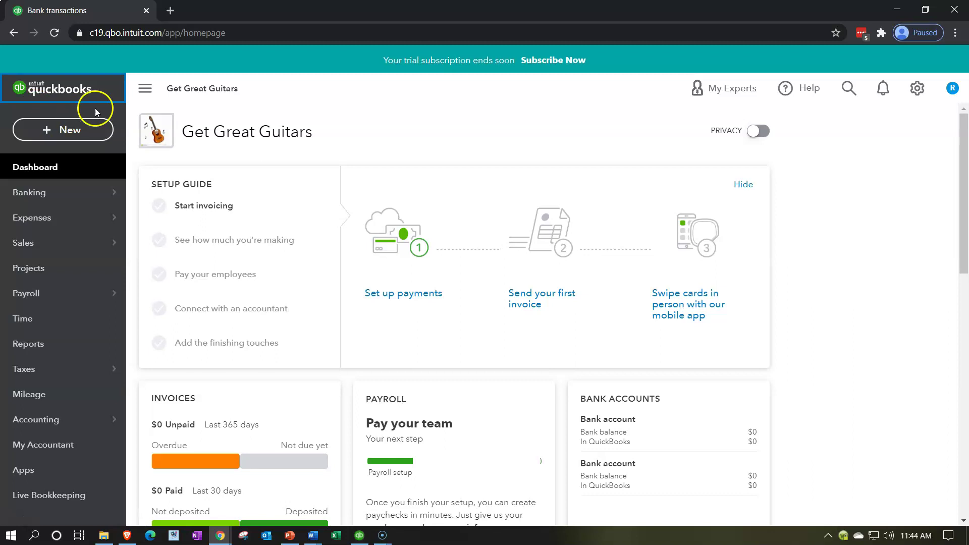
{"action": "left_click", "coordinate": [145, 88]}
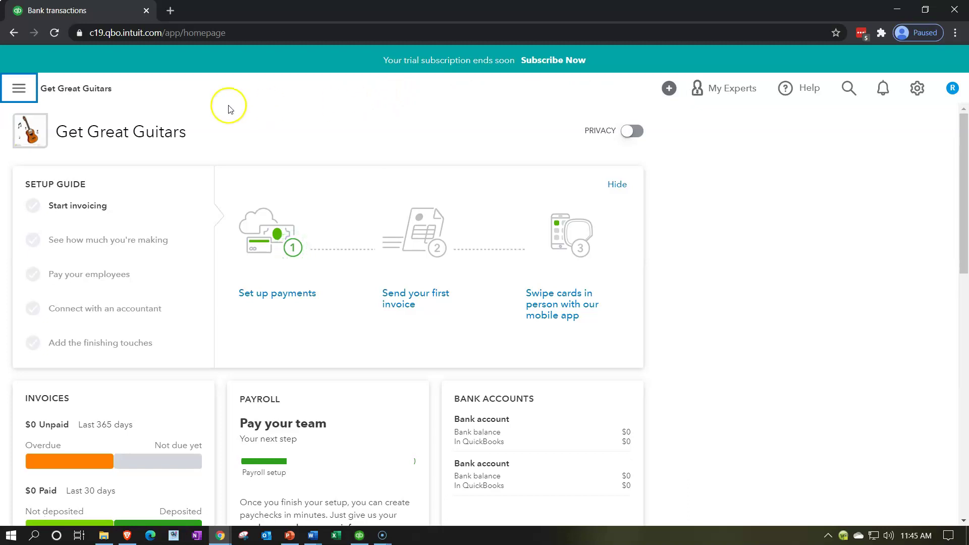
{"action": "left_click", "coordinate": [30, 92]}
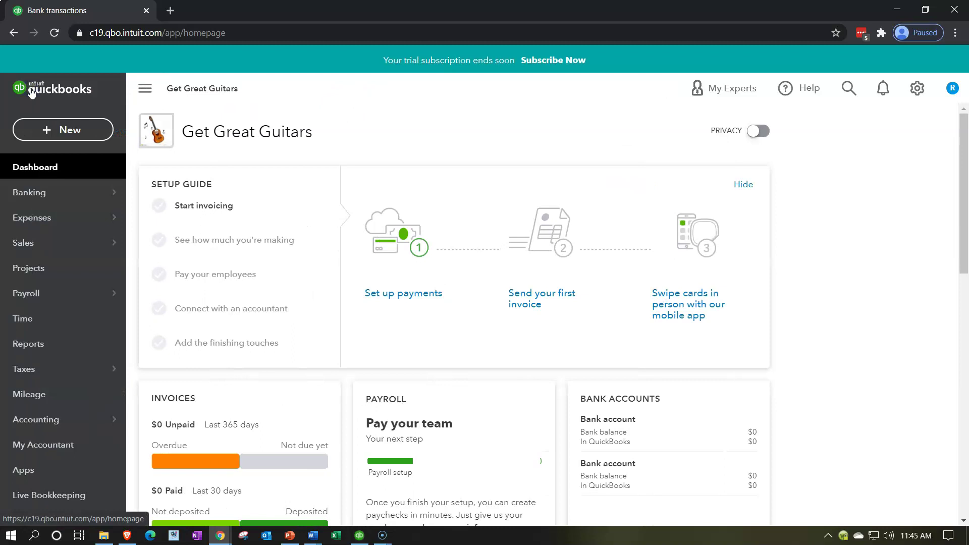
{"action": "left_click", "coordinate": [31, 92]}
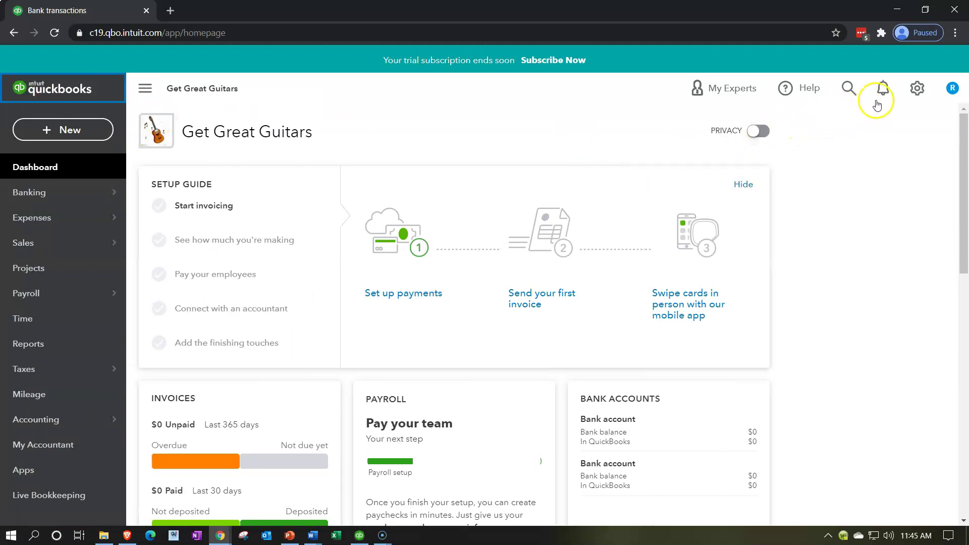
Examine the experimental features in QuickBooks Labs, from QuickBooks Themes to community reports, and close the page without changing them.
{"action": "left_click", "coordinate": [915, 93]}
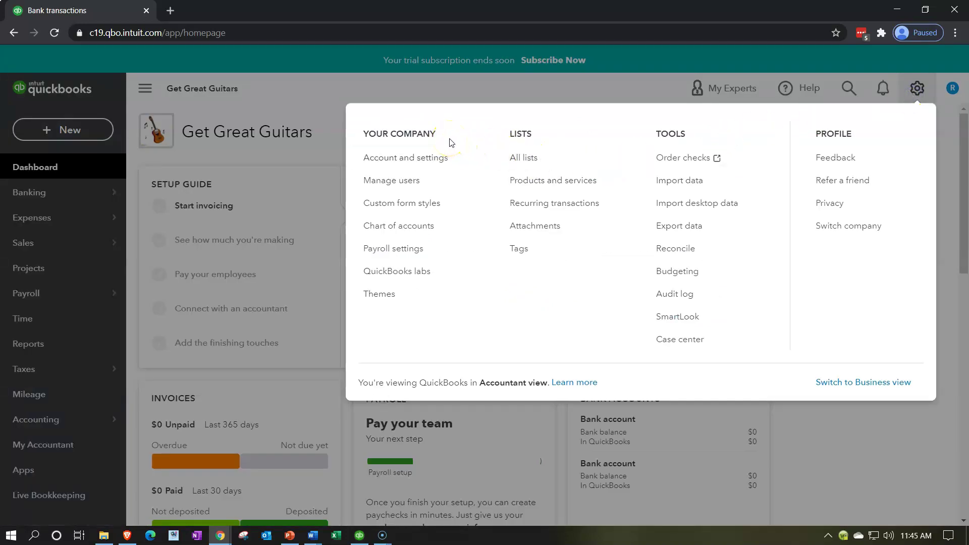
{"action": "left_click", "coordinate": [442, 280]}
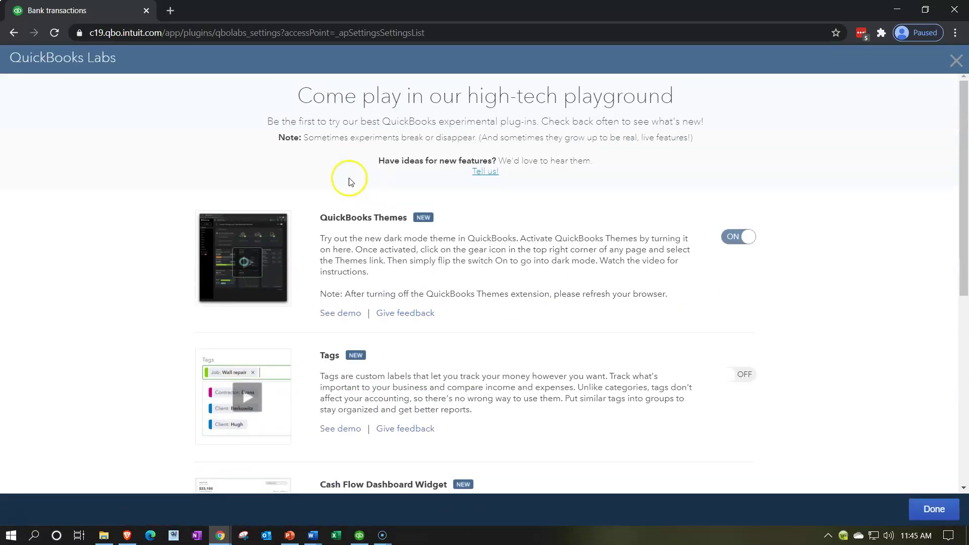
{"action": "left_click", "coordinate": [266, 151]}
{"action": "scroll", "coordinate": [318, 261], "scroll_direction": "down", "scroll_amount": 3}
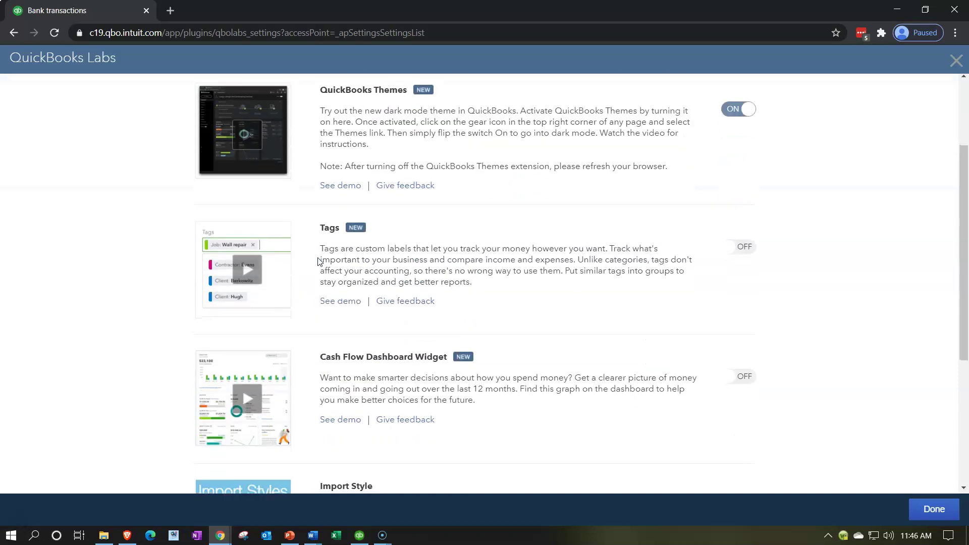
{"action": "scroll", "coordinate": [328, 302], "scroll_direction": "down", "scroll_amount": 1}
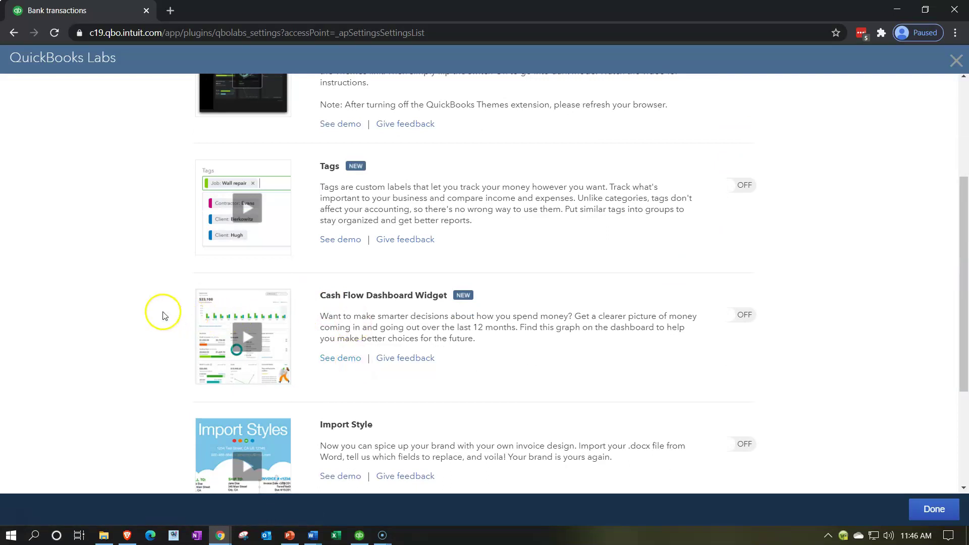
{"action": "scroll", "coordinate": [147, 313], "scroll_direction": "down", "scroll_amount": 2}
{"action": "scroll", "coordinate": [146, 316], "scroll_direction": "down", "scroll_amount": 1}
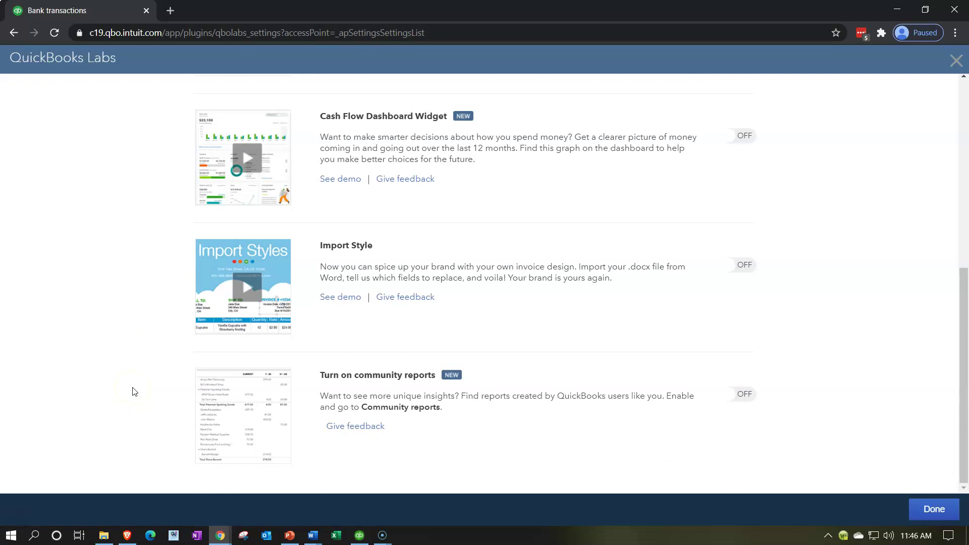
{"action": "scroll", "coordinate": [135, 392], "scroll_direction": "up", "scroll_amount": 5}
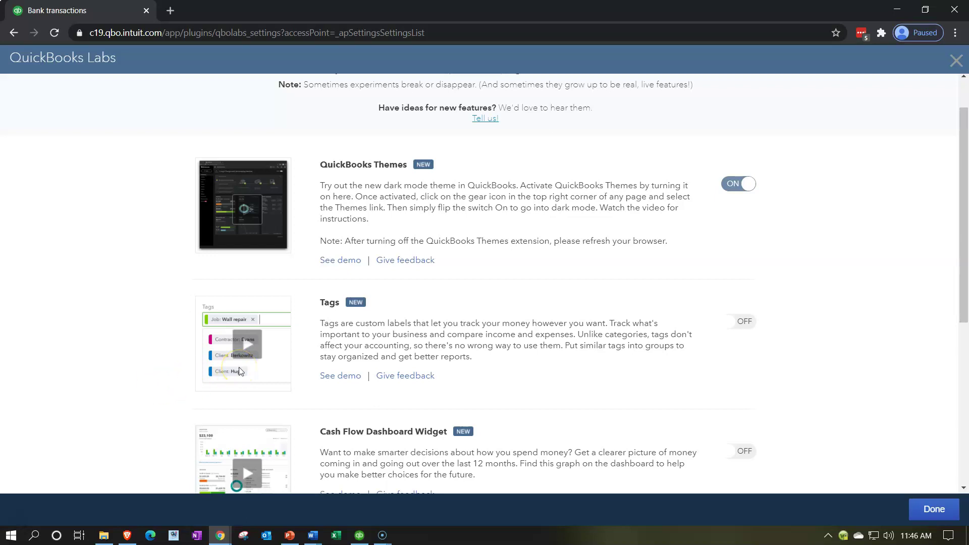
{"action": "left_click", "coordinate": [191, 352]}
{"action": "scroll", "coordinate": [191, 352], "scroll_direction": "up", "scroll_amount": 1}
{"action": "left_click", "coordinate": [225, 290]}
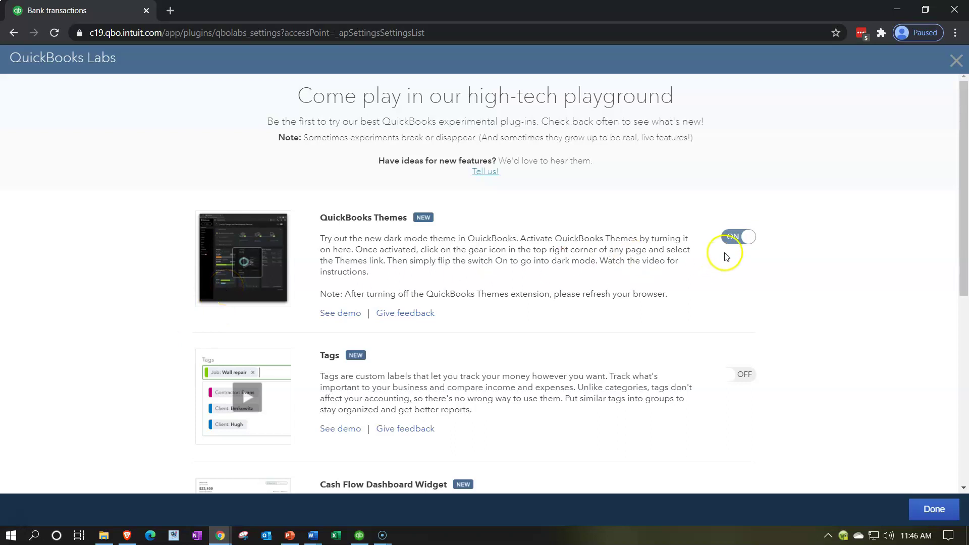
{"action": "left_click", "coordinate": [952, 64]}
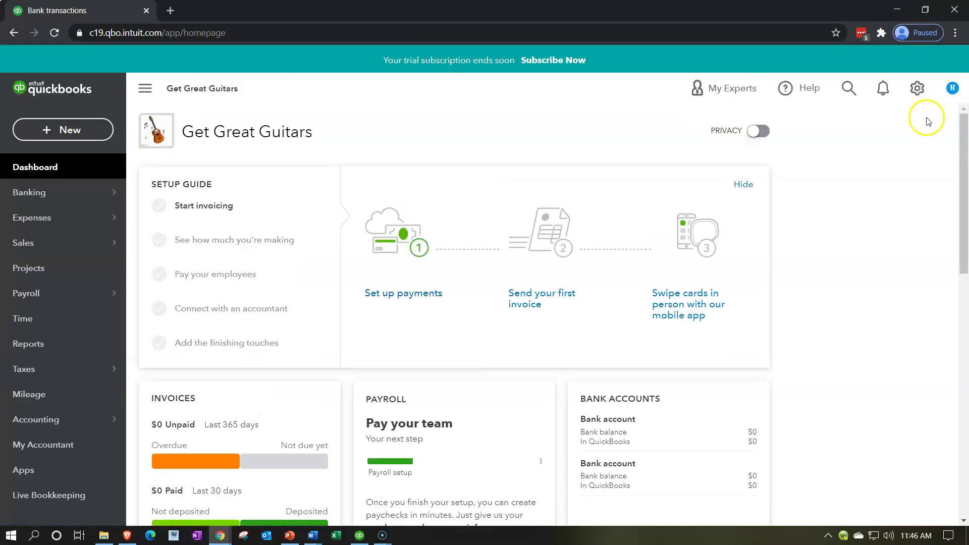
Turn on Dark Mode in QuickBooks Themes and look over the dashboard in the dark theme.
{"action": "left_click", "coordinate": [918, 95]}
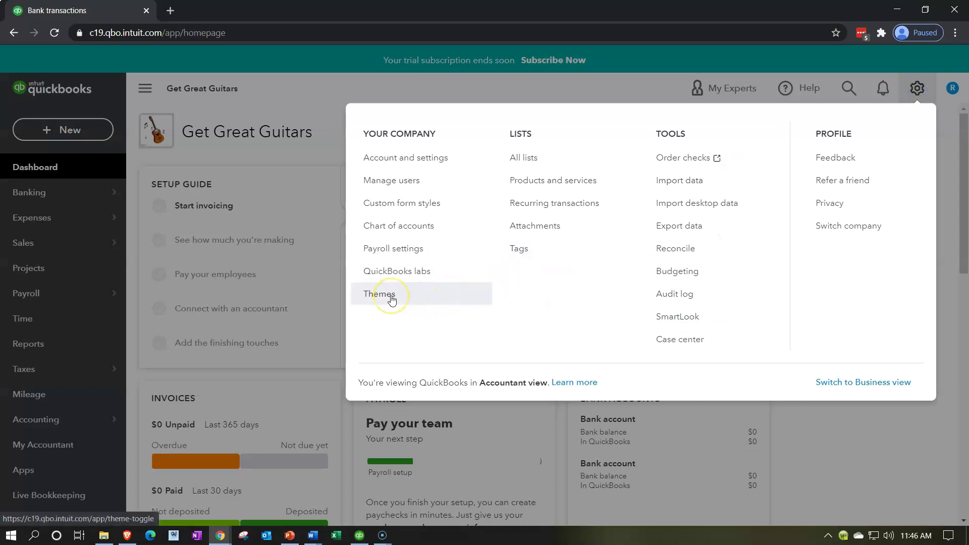
{"action": "left_click", "coordinate": [392, 298]}
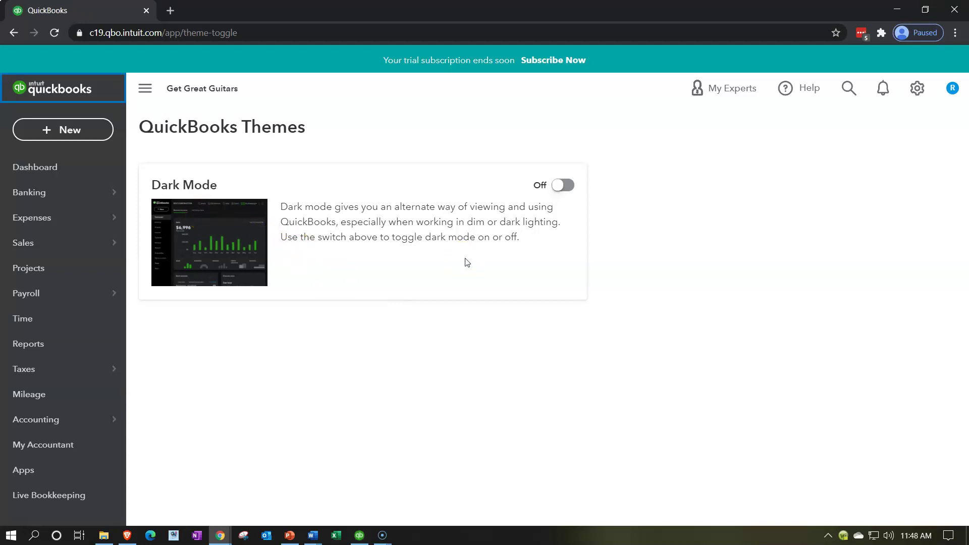
{"action": "left_click", "coordinate": [557, 187]}
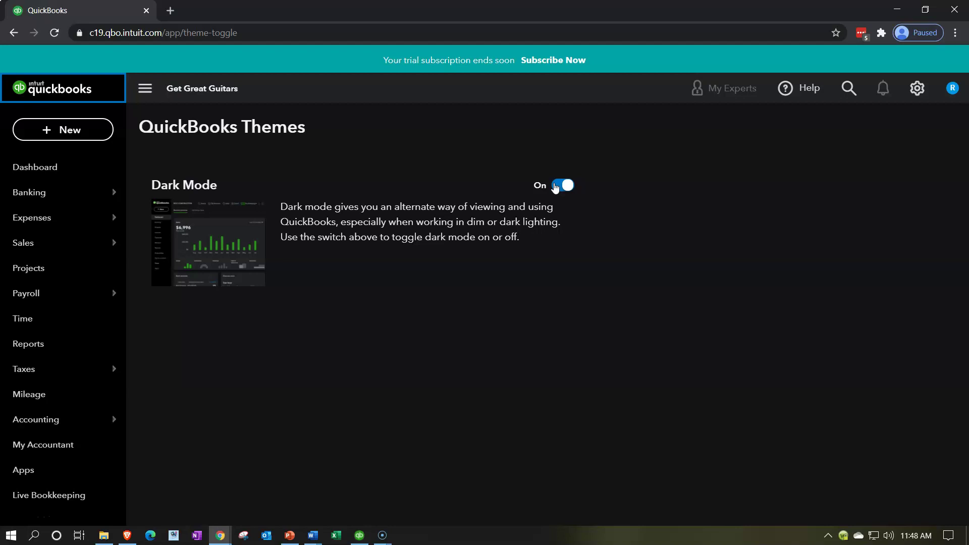
{"action": "left_click", "coordinate": [47, 170]}
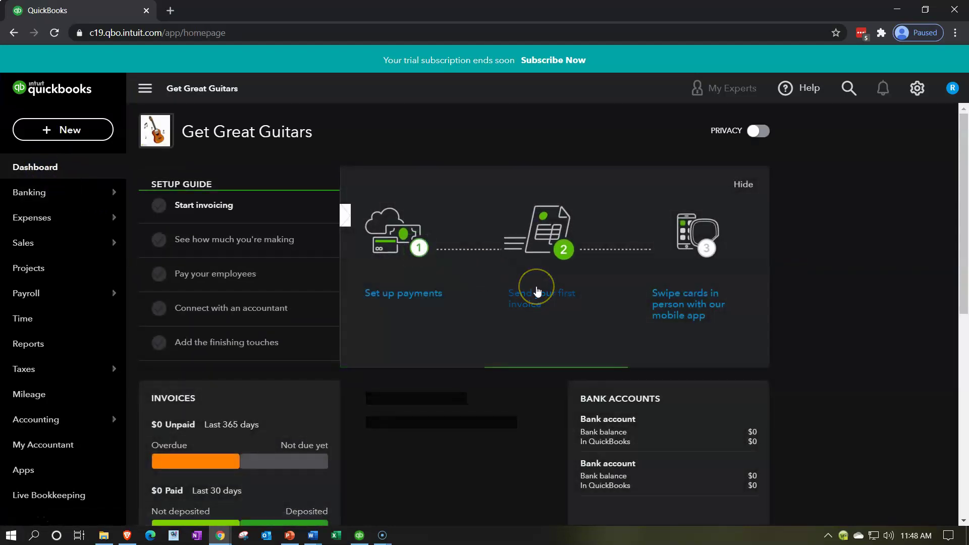
{"action": "scroll", "coordinate": [537, 292], "scroll_direction": "down", "scroll_amount": 1}
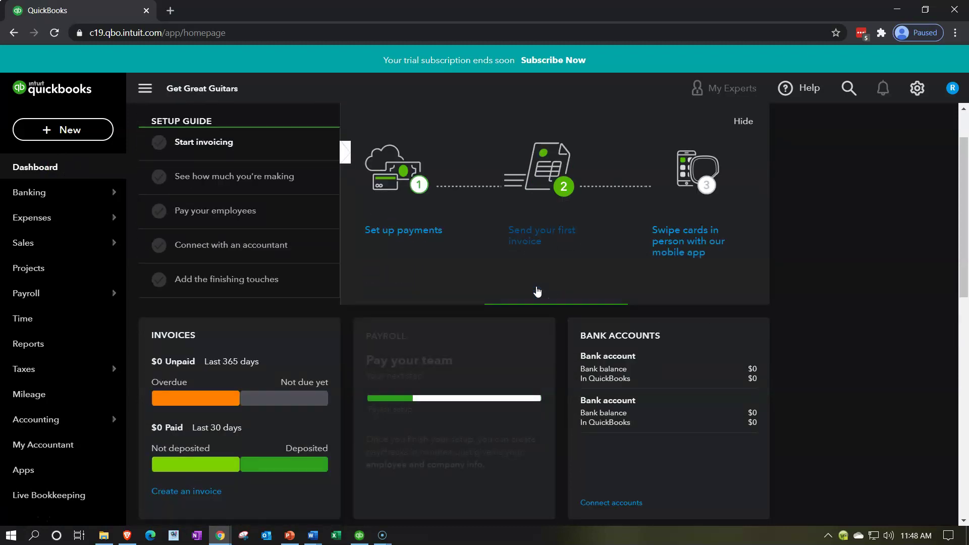
{"action": "scroll", "coordinate": [537, 291], "scroll_direction": "up", "scroll_amount": 1}
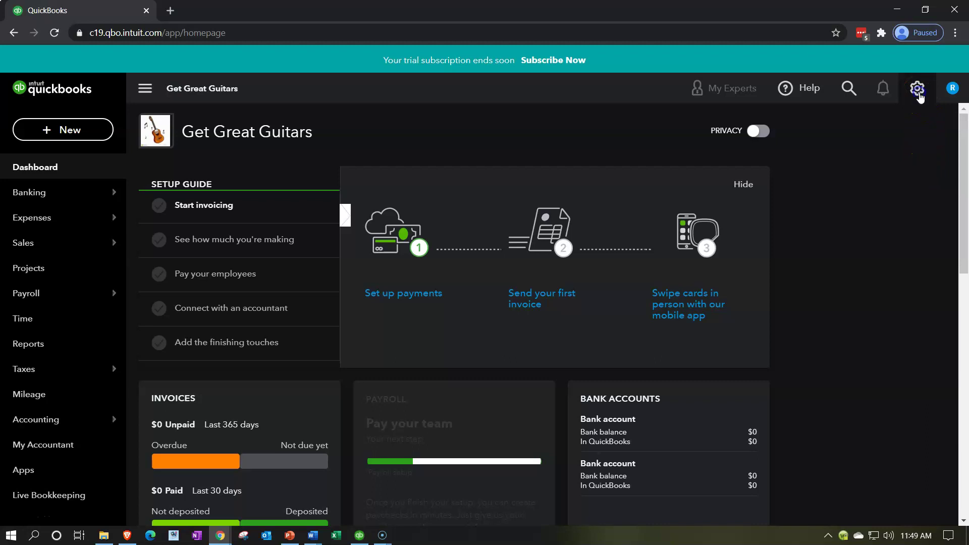
Turn Dark Mode off in QuickBooks Themes and return to the dashboard.
{"action": "left_click", "coordinate": [918, 90]}
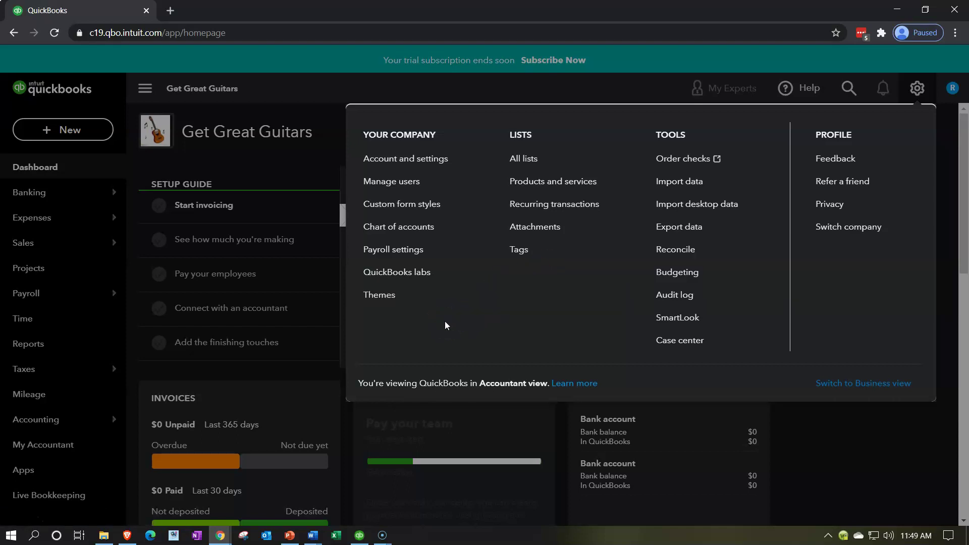
{"action": "left_click", "coordinate": [386, 296]}
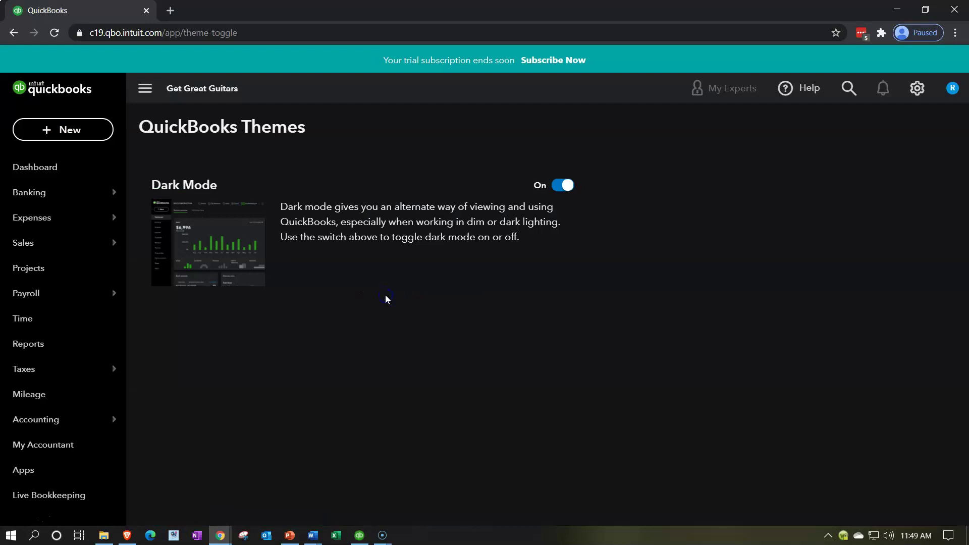
{"action": "left_click", "coordinate": [564, 188]}
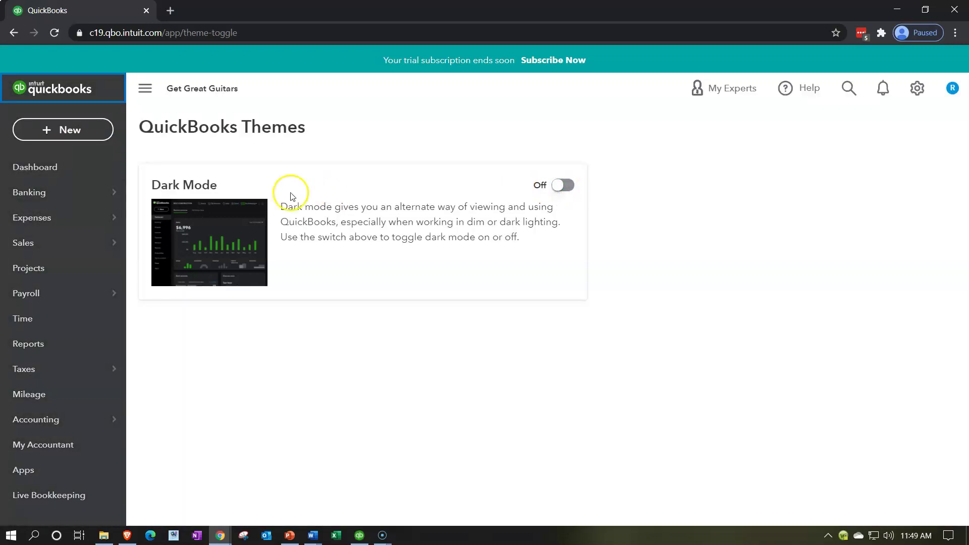
{"action": "left_click", "coordinate": [22, 174]}
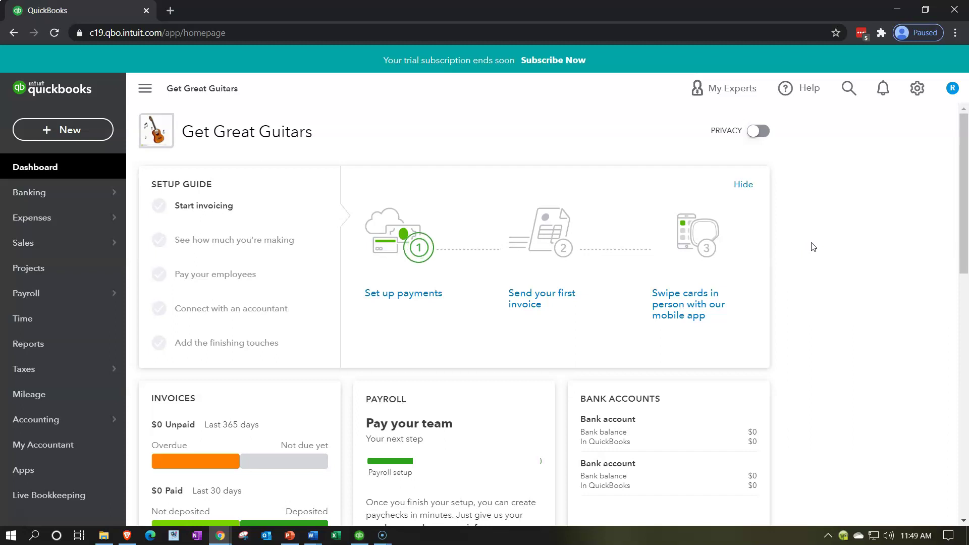
Open the company settings options and locate the QuickBooks Labs and Themes entries.
{"action": "left_click", "coordinate": [923, 89]}
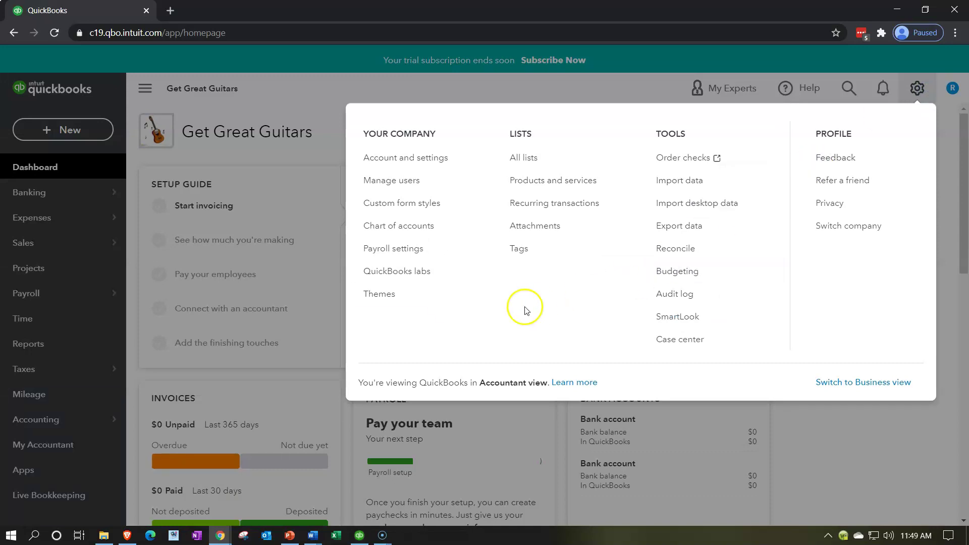
{"action": "left_click", "coordinate": [383, 284]}
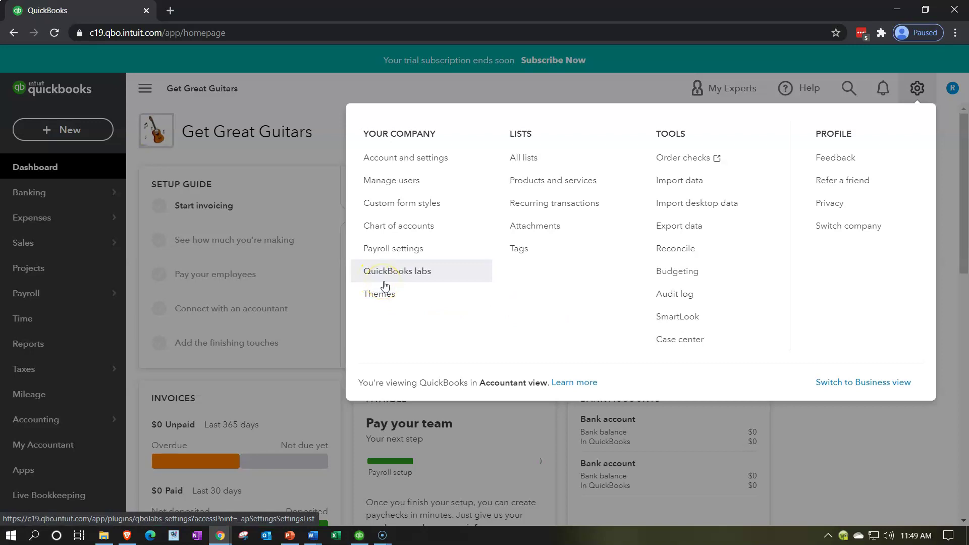